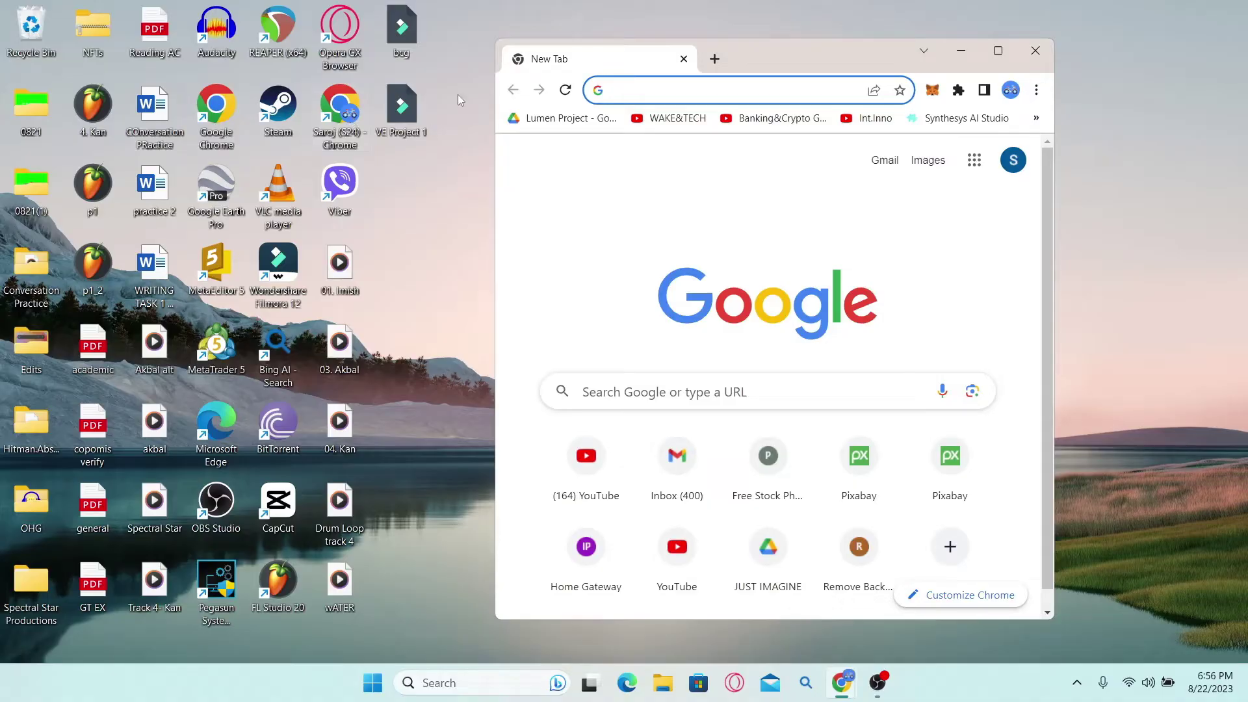
type("wi")
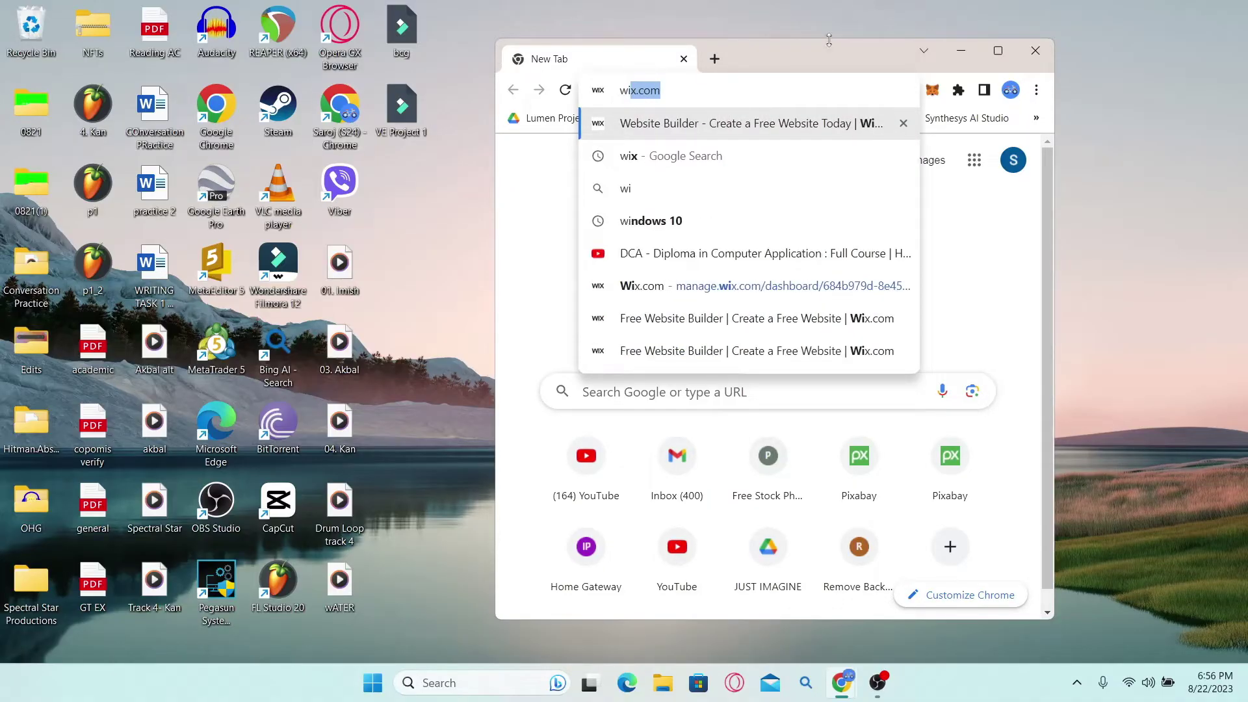
Step: Load the Wix website in Chrome and maximize the browser window
key("Return")
double_click(822, 59)
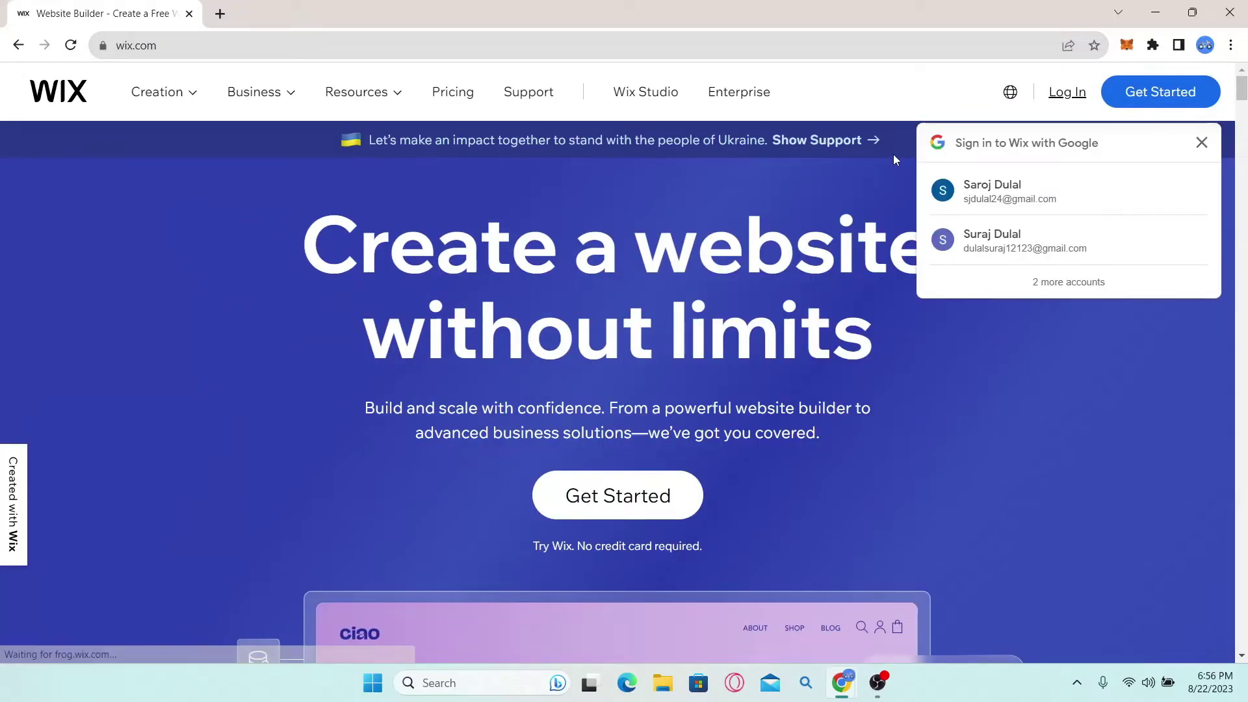
Step: Dismiss the Google sign-in suggestion and go to the Wix Log In page
left_click(1201, 144)
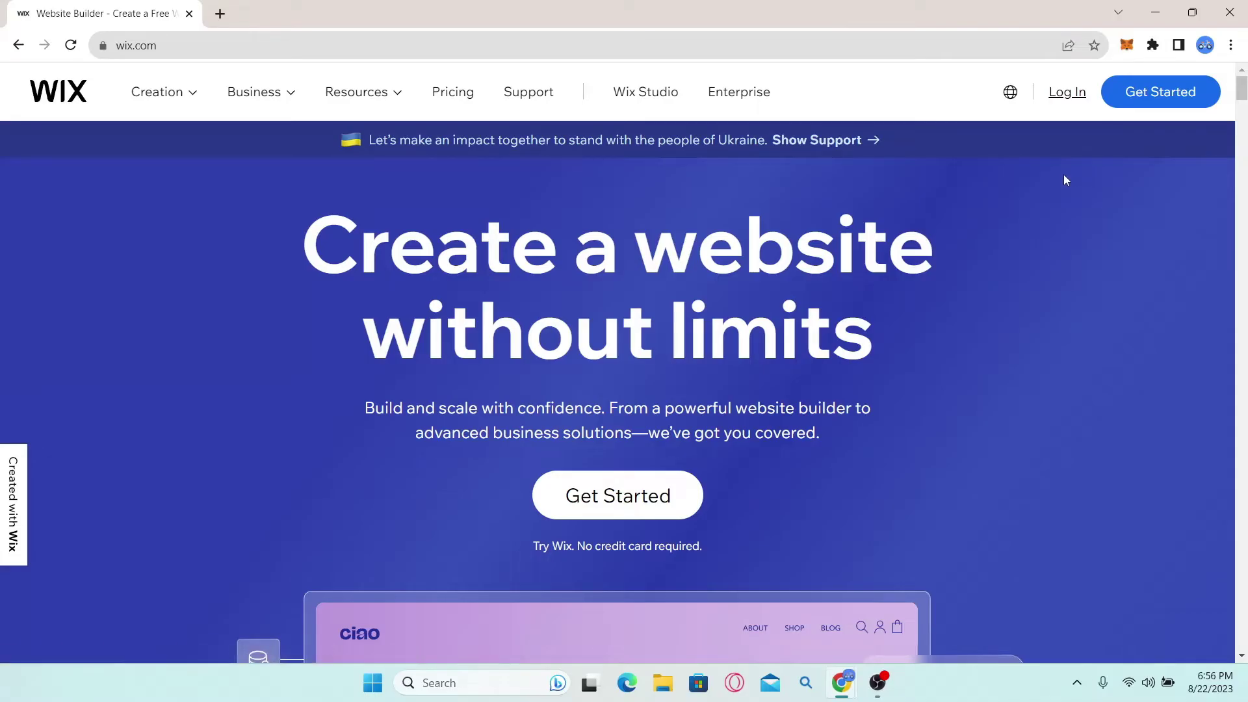
left_click(1065, 93)
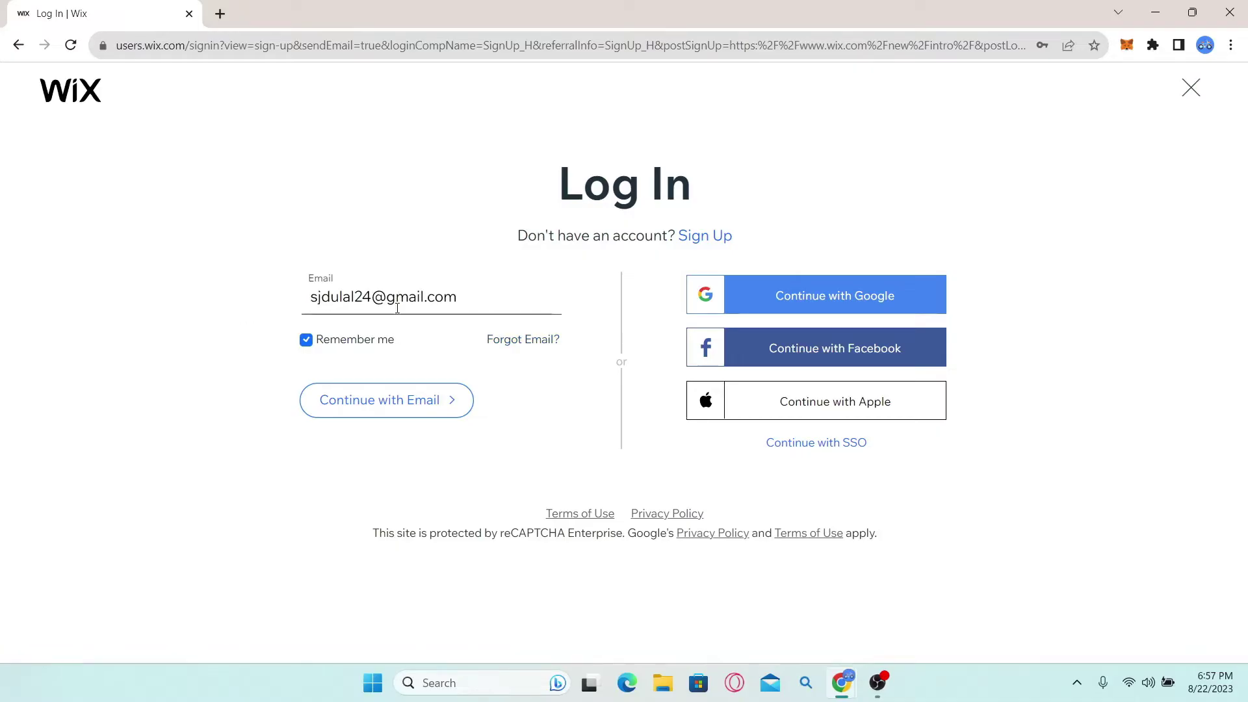
Step: Continue with the entered email and choose Forgot Password
left_click(390, 402)
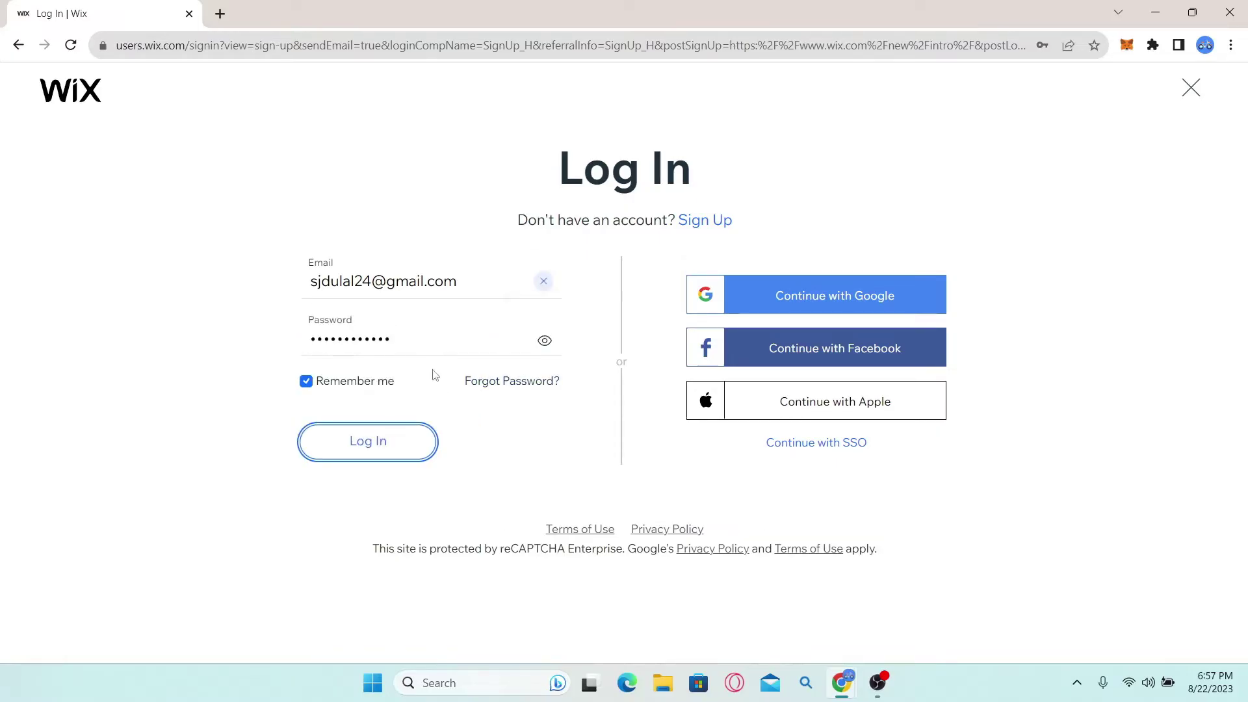
left_click(503, 383)
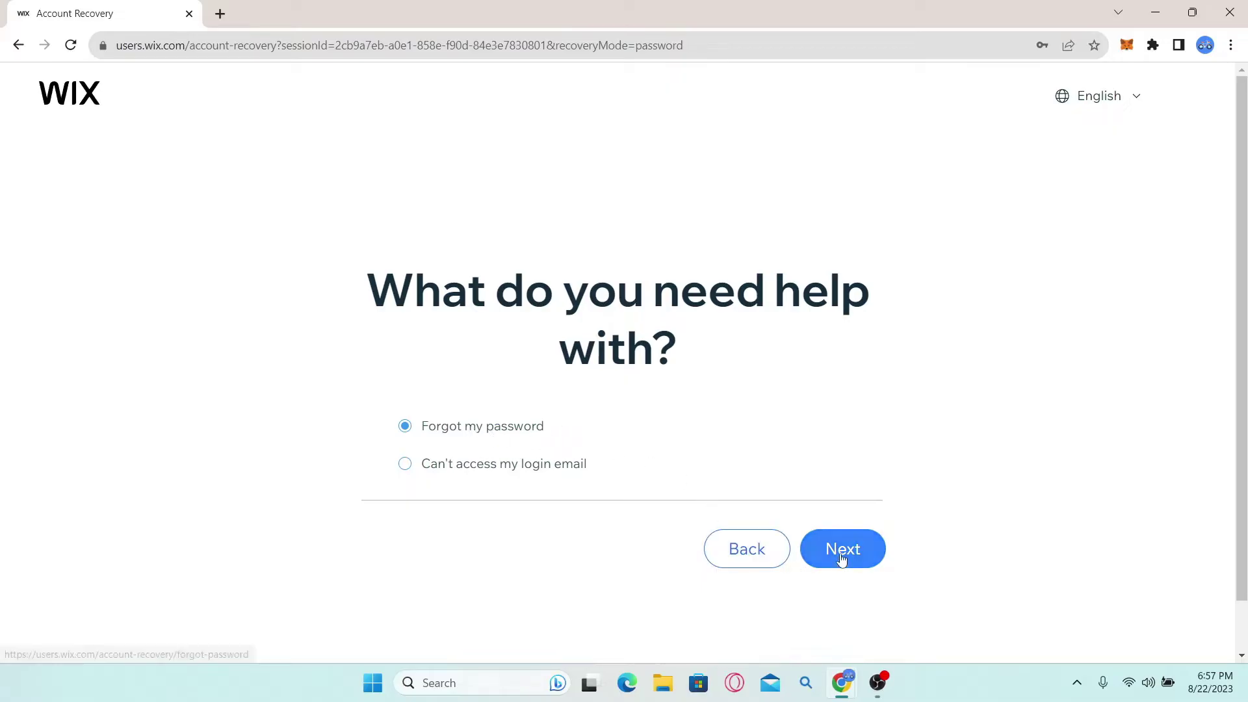
Step: Keep 'Forgot my password' and send the reset link to the login email
left_click(863, 555)
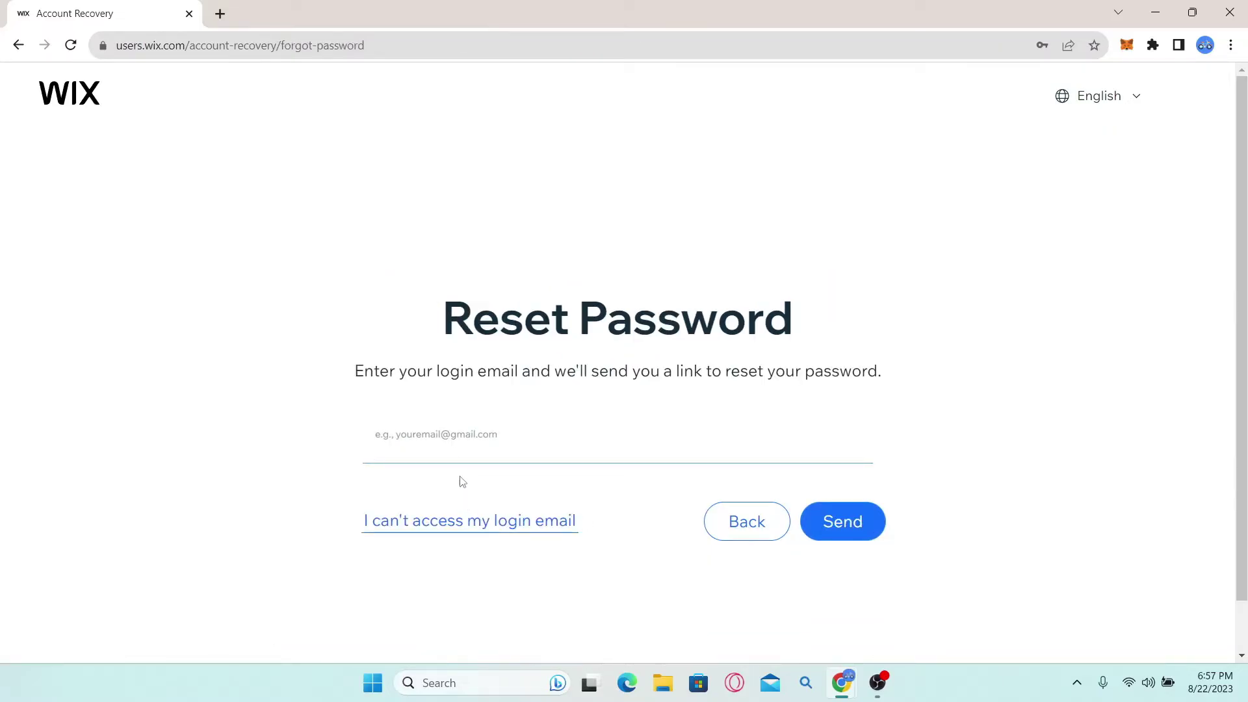
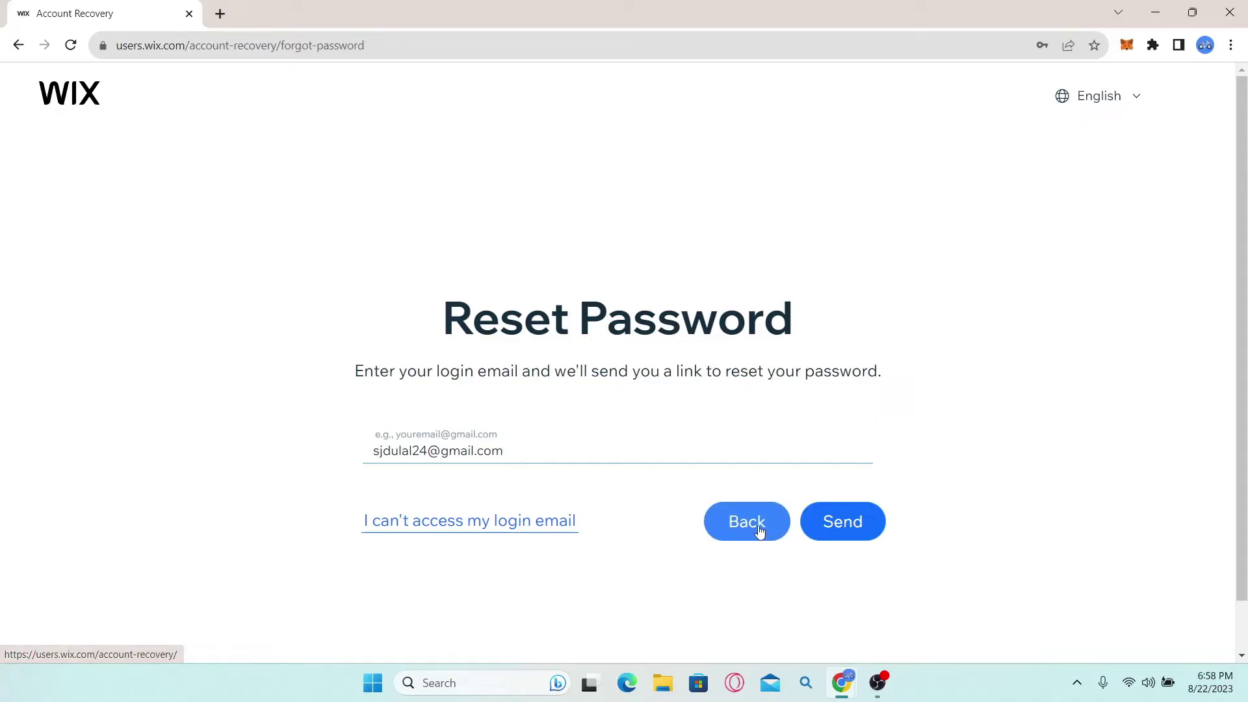
left_click(836, 523)
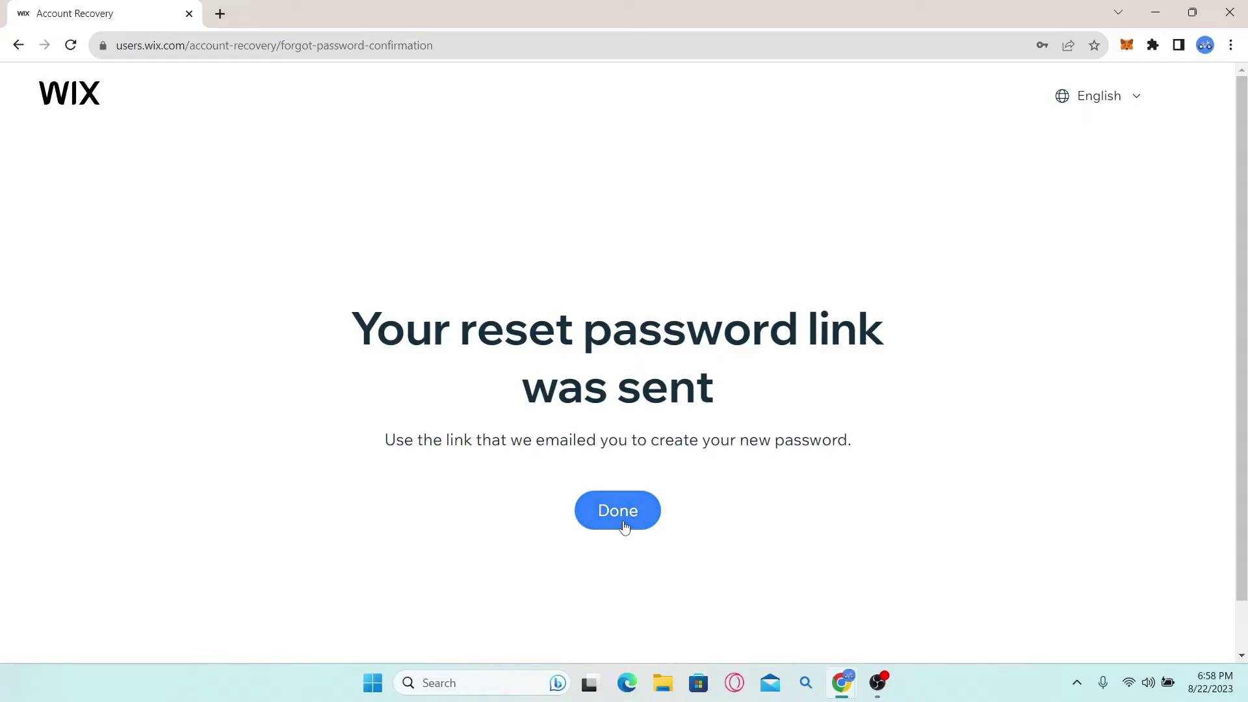
Step: Load Gmail in a new tab and open Wix's 'Reset your password' email
left_click(219, 13)
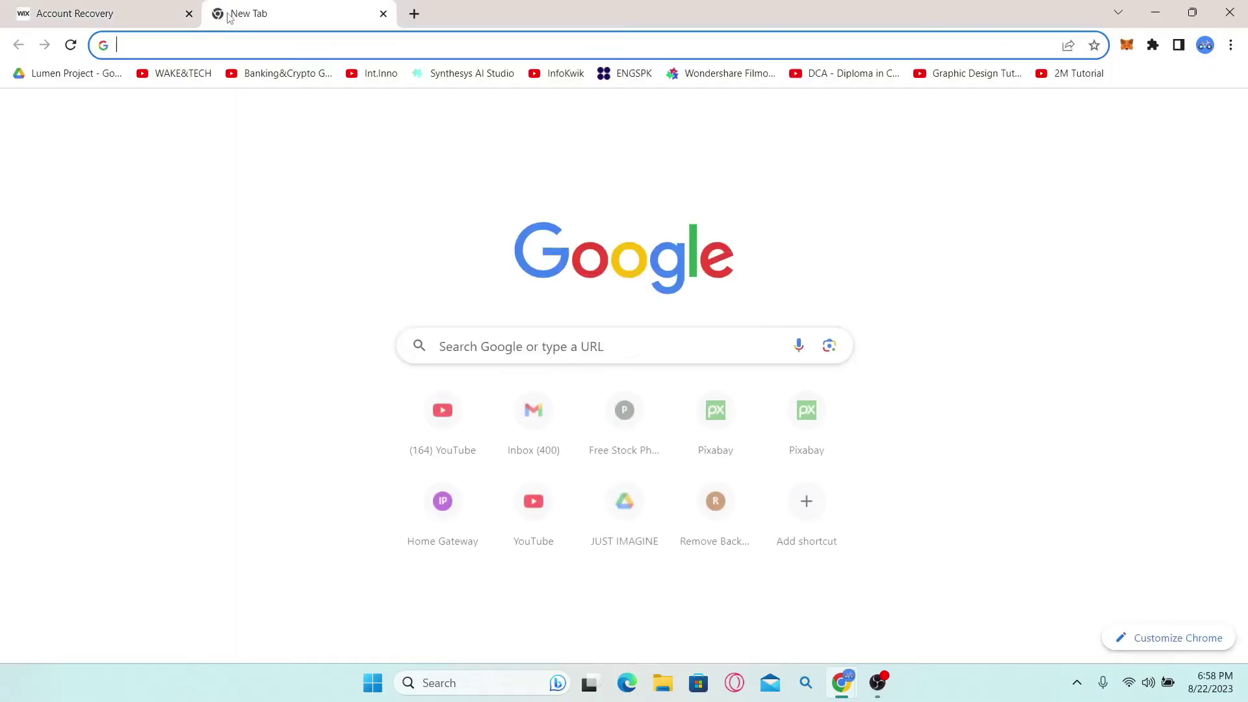
type("g")
key("Return")
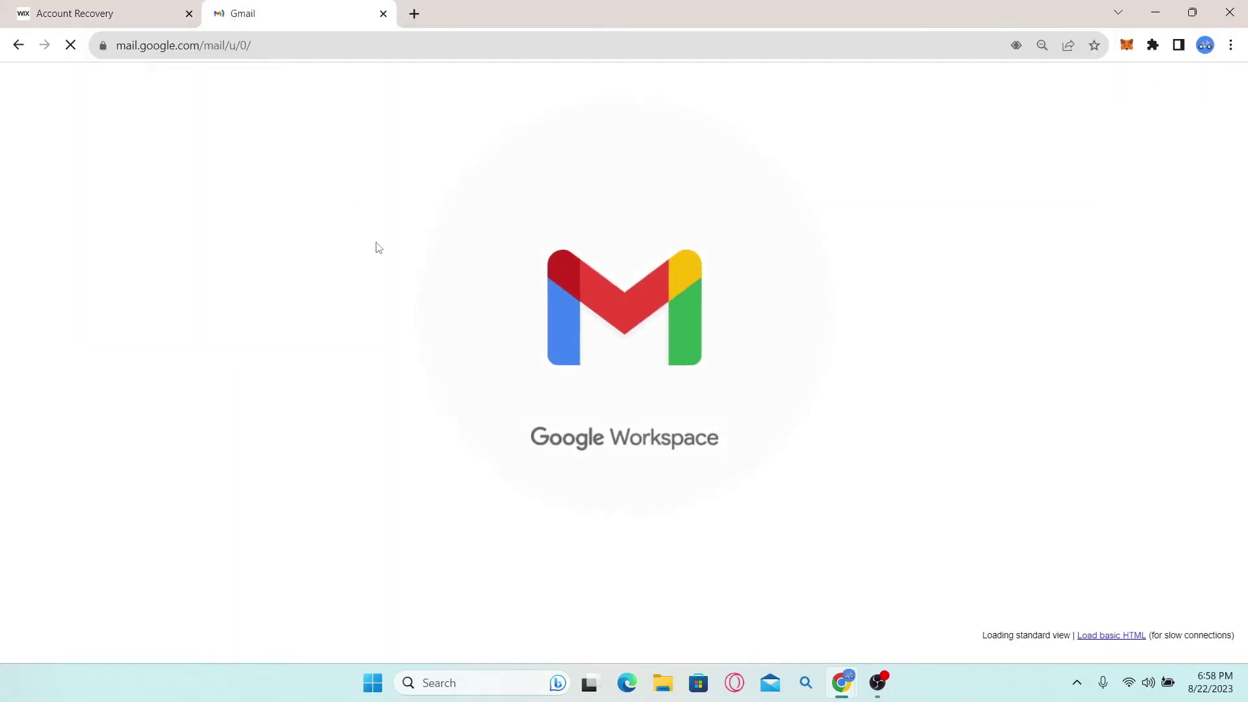
left_click(390, 254)
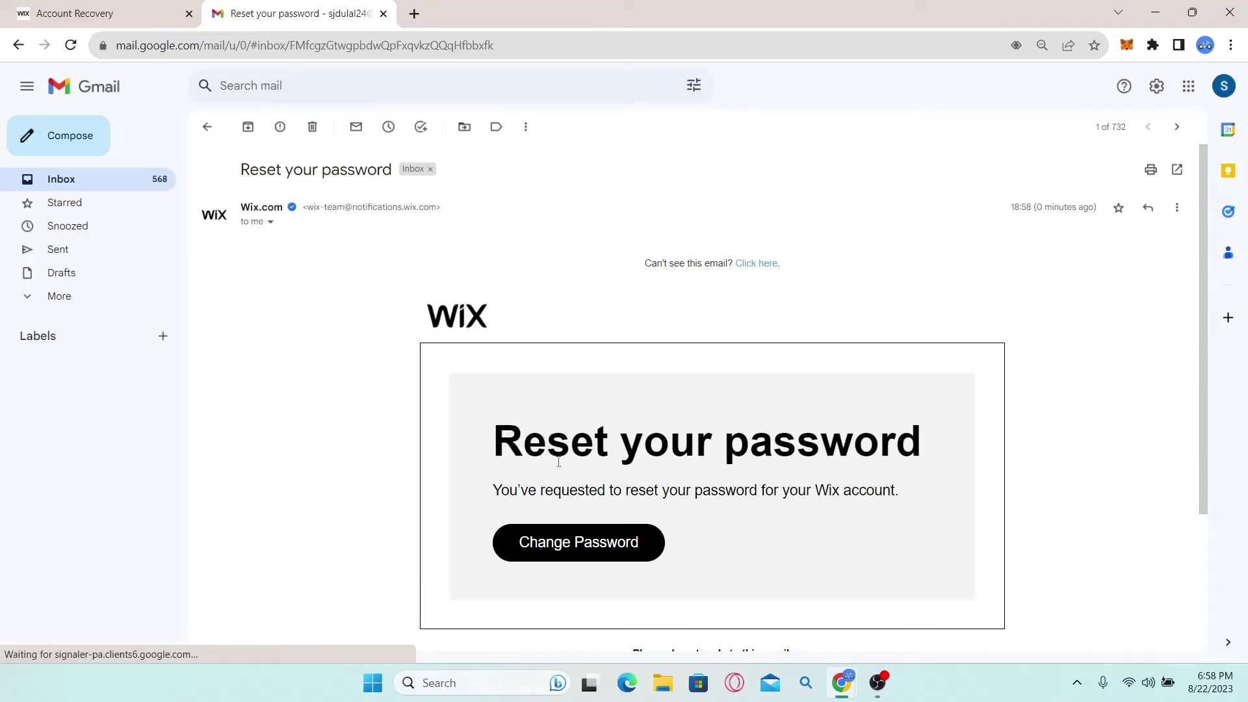
scroll(567, 493, "down", 1)
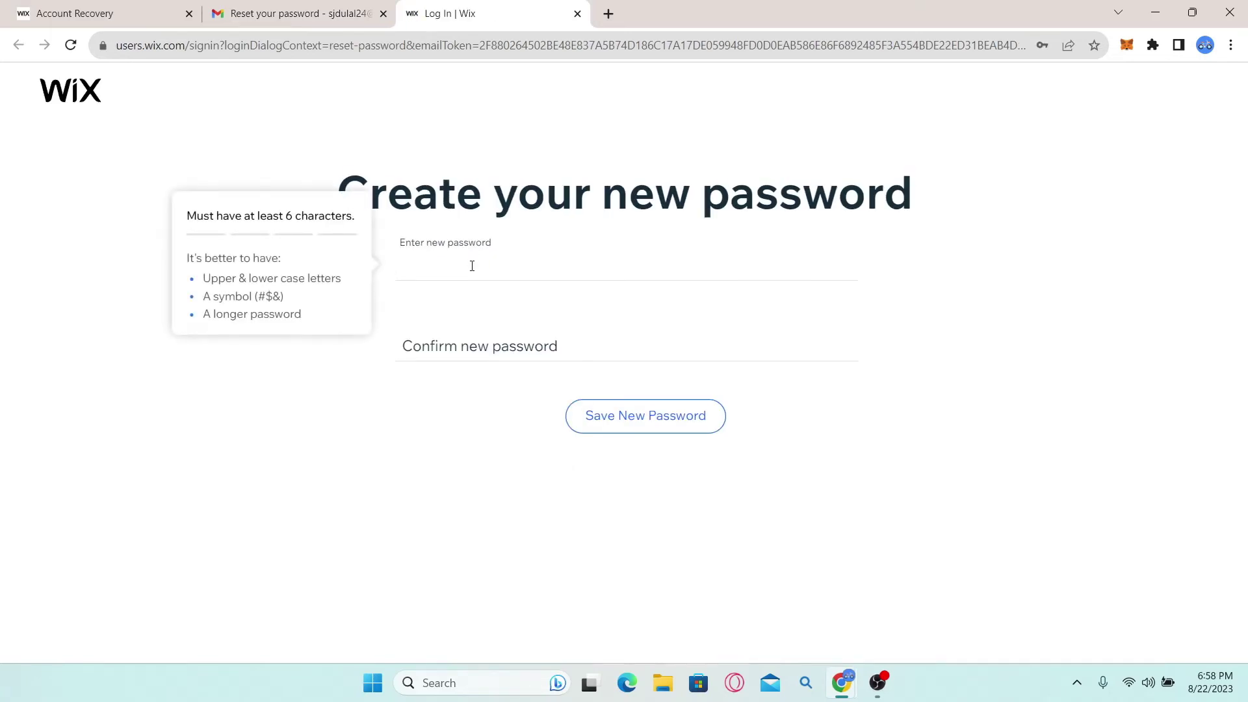
Step: Enter the pasted new password in both fields, save it, and dismiss Chrome's update-password prompt
key("ctrl+v")
left_click(493, 338)
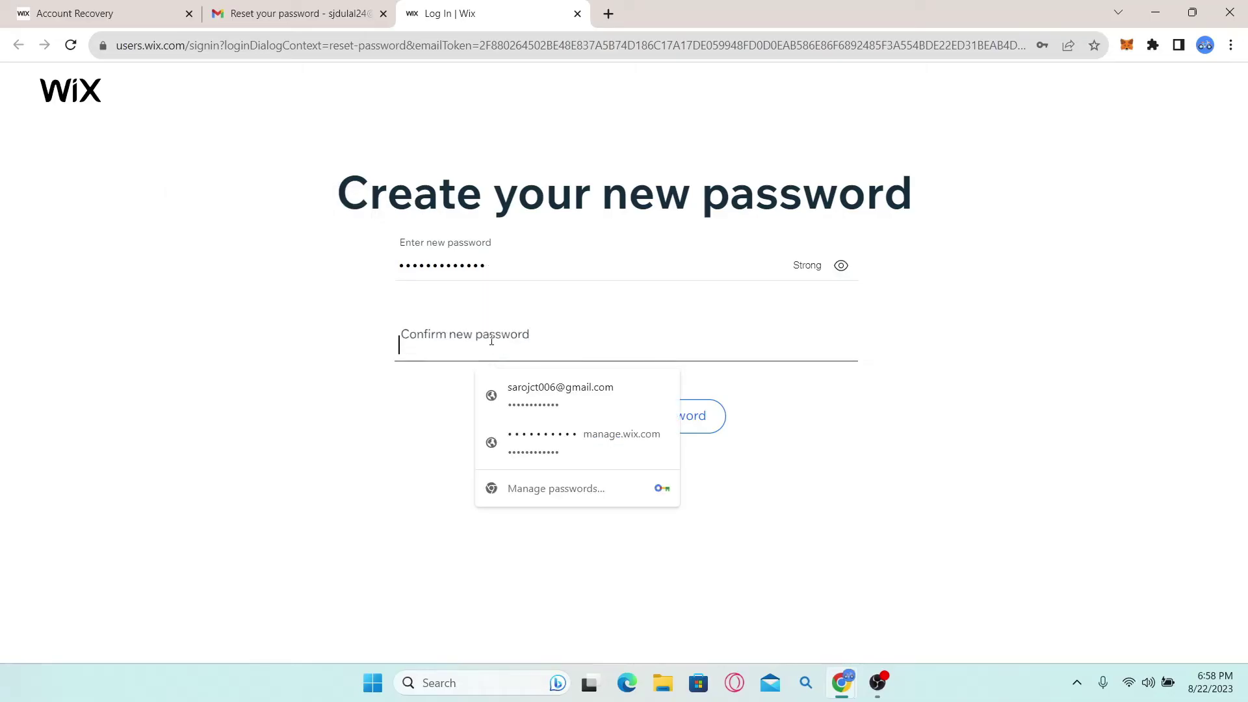
key("ctrl+v")
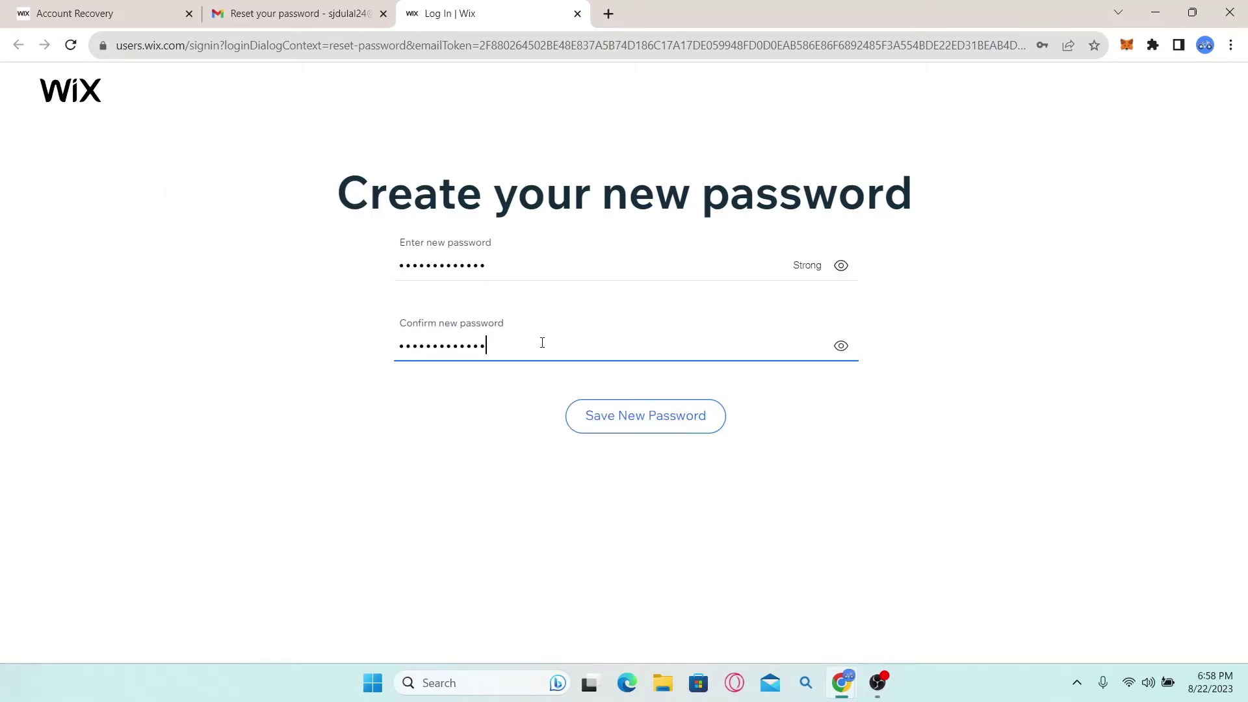
left_click(508, 442)
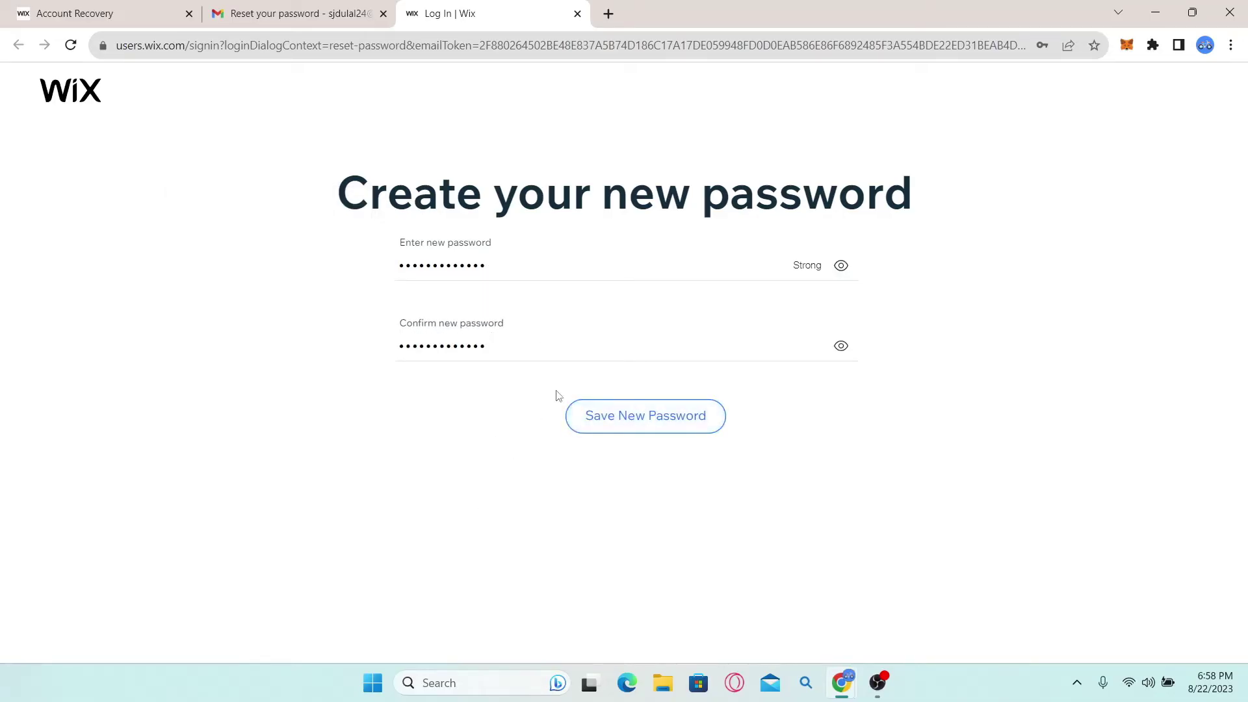
left_click(606, 421)
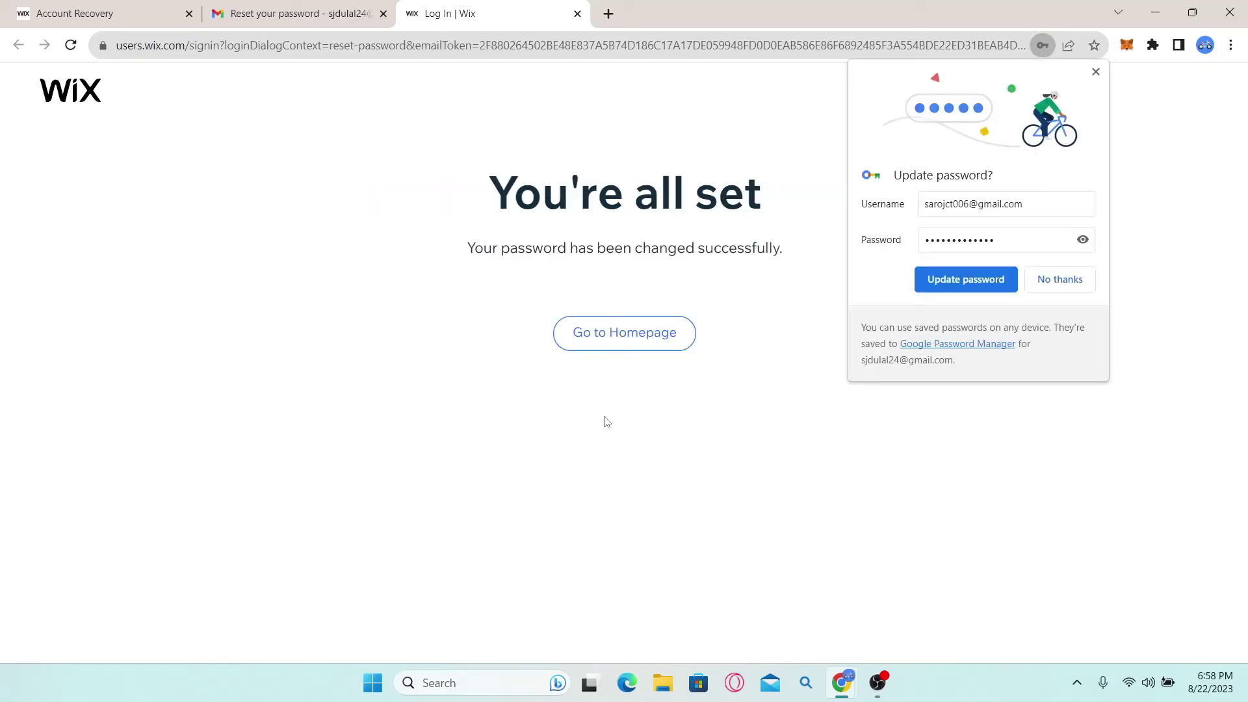
left_click(927, 283)
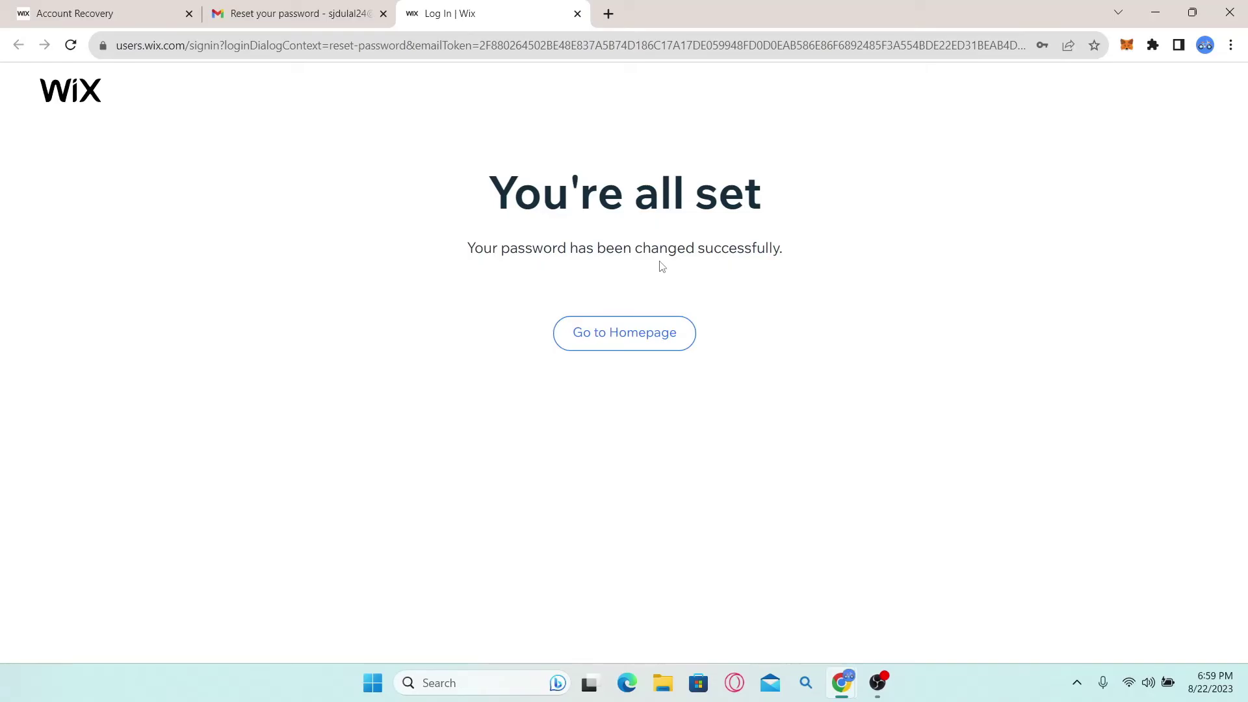
Step: Return to the Wix homepage and log in again with the saved email and new password
left_click(576, 344)
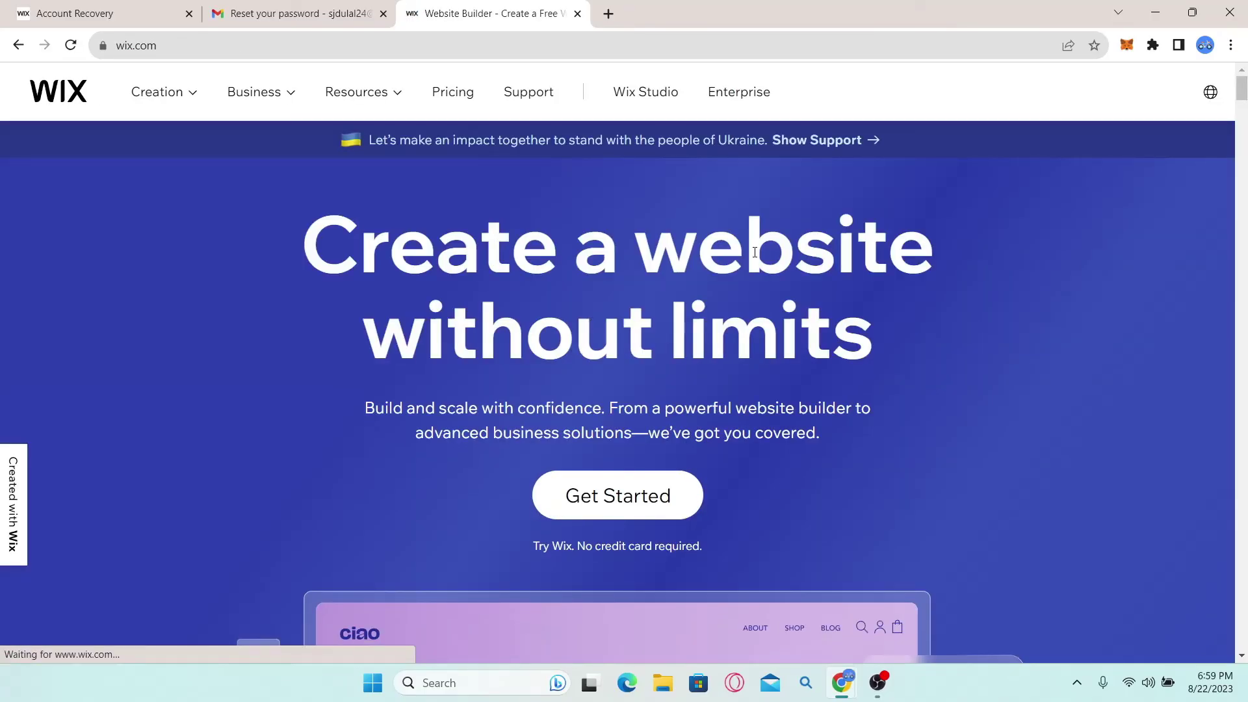
left_click(1067, 92)
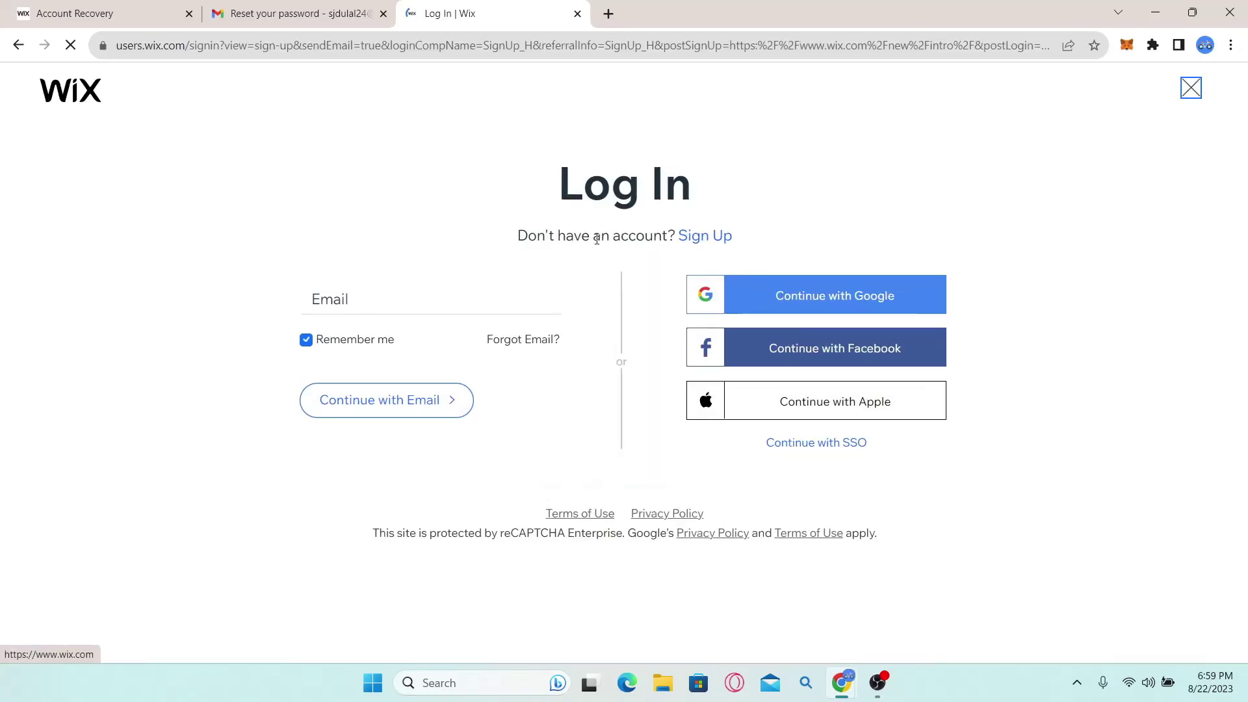
left_click(429, 300)
left_click(372, 401)
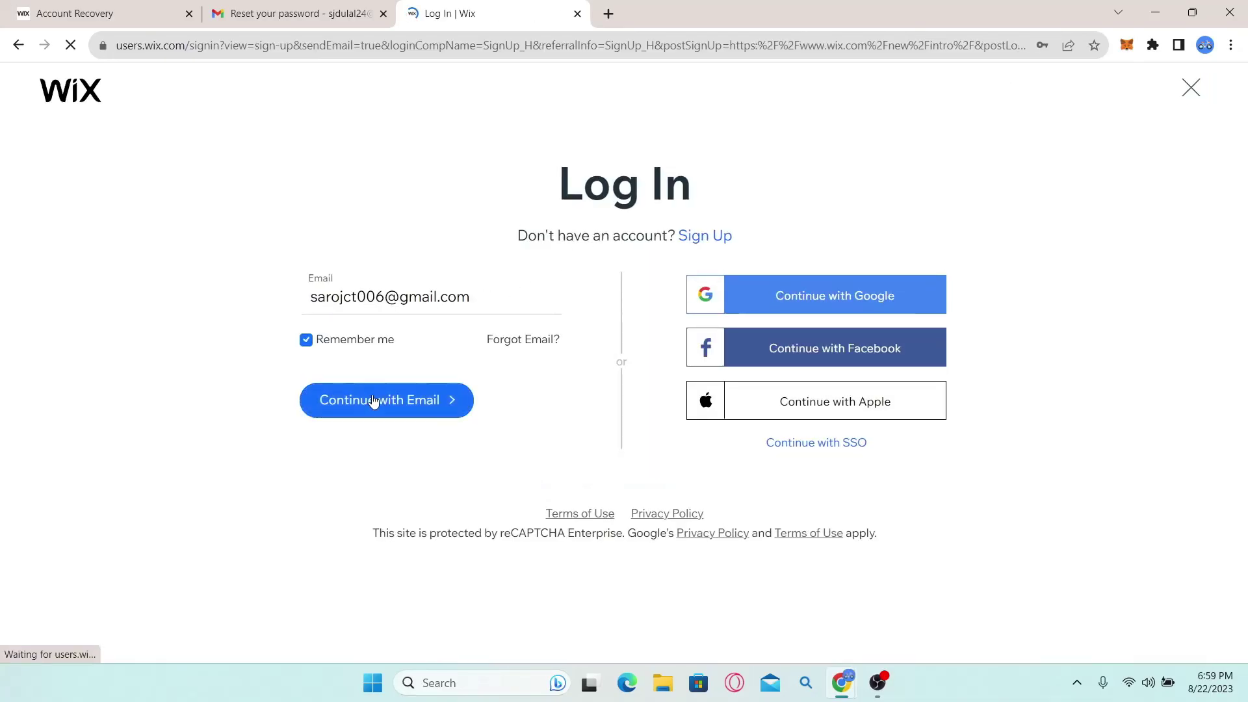
left_click(372, 439)
left_click(1230, 13)
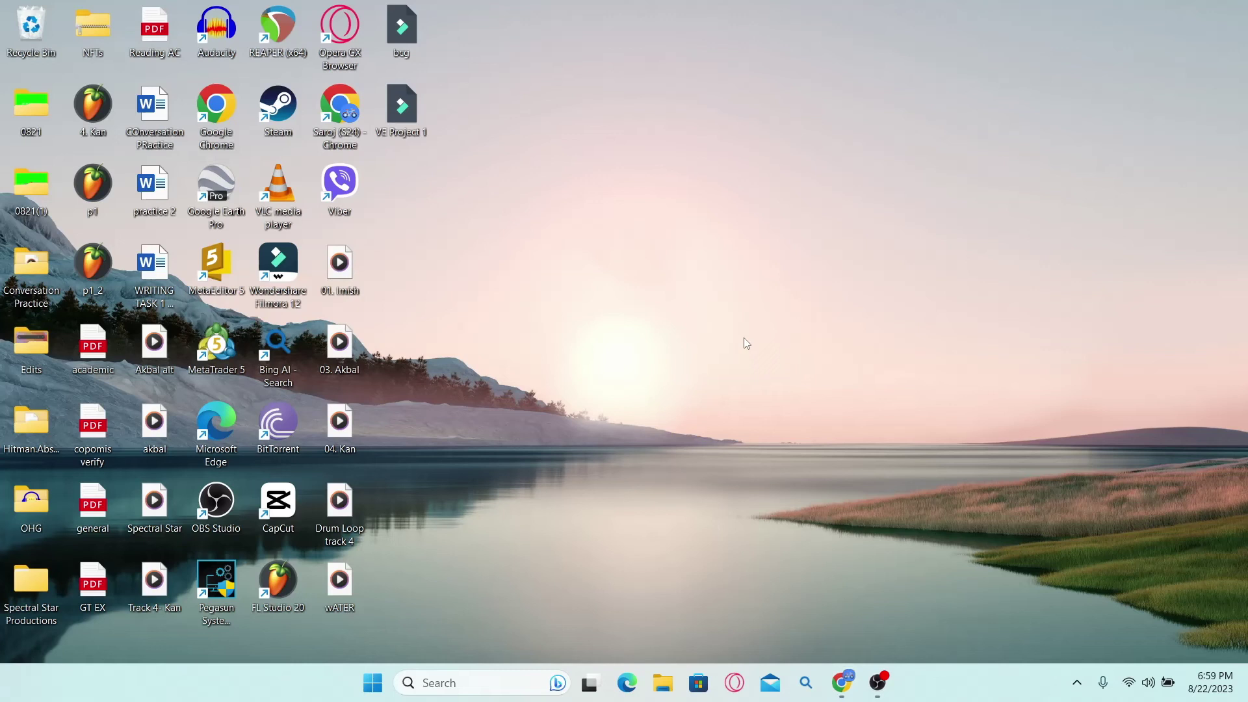